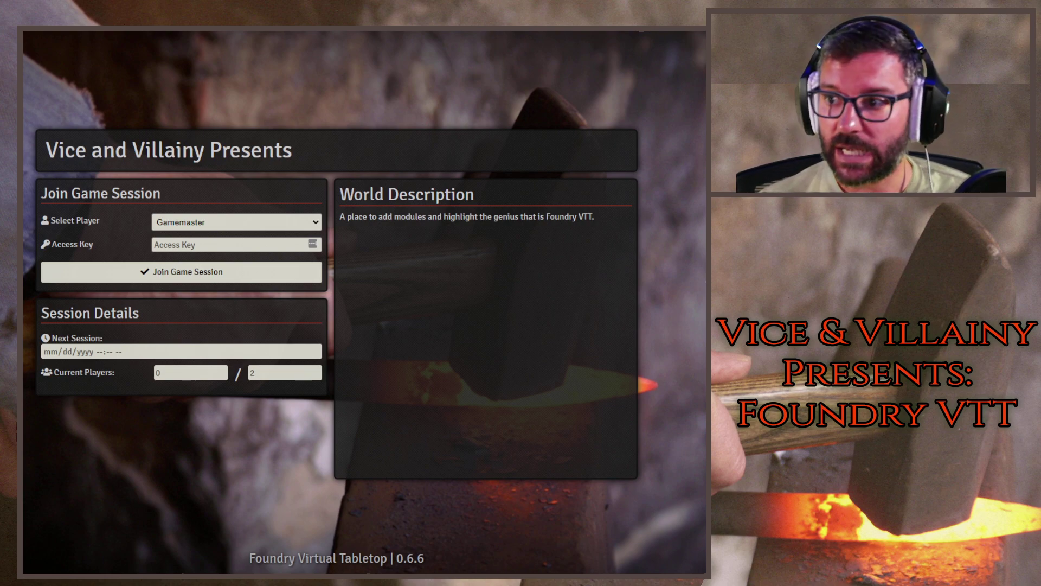
Join as Gamemaster, unpause the game, and open and reposition the half-elf paladin's character sheet
{"action": "left_click", "coordinate": [219, 272]}
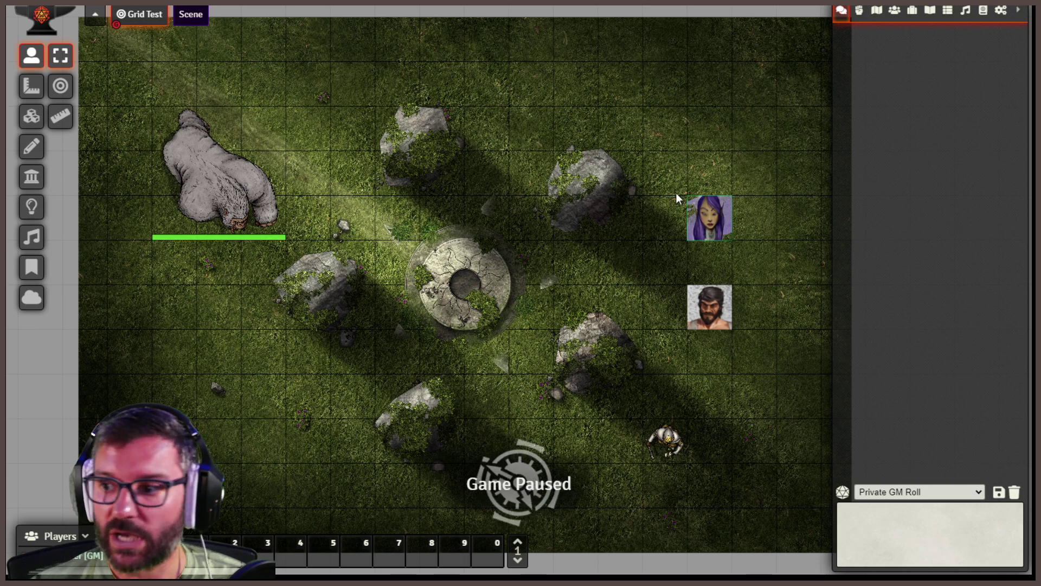
{"action": "key", "text": "space"}
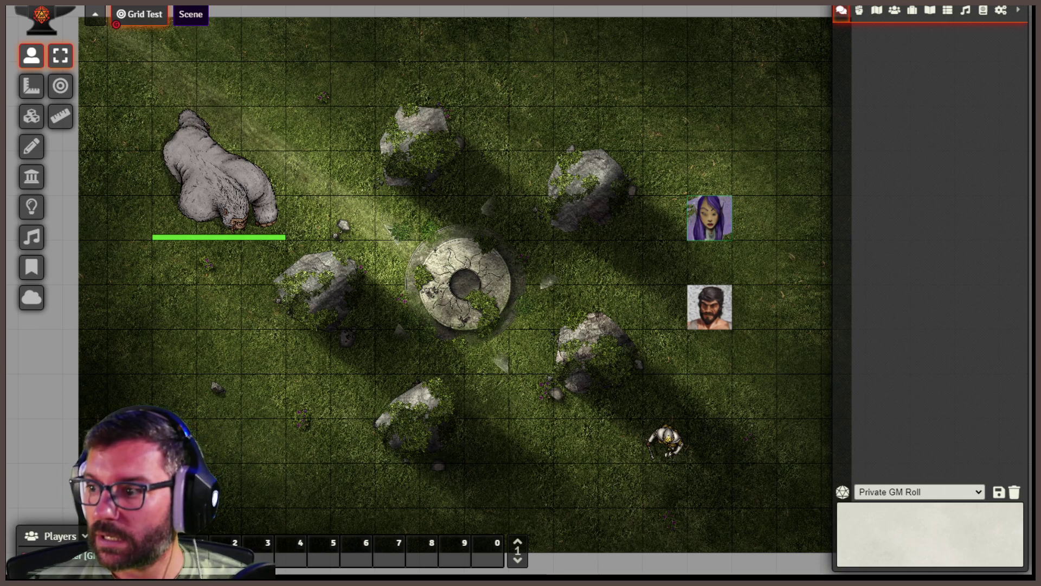
{"action": "double_click", "coordinate": [700, 220]}
{"action": "left_click_drag", "start_coordinate": [465, 70], "coordinate": [312, 55]}
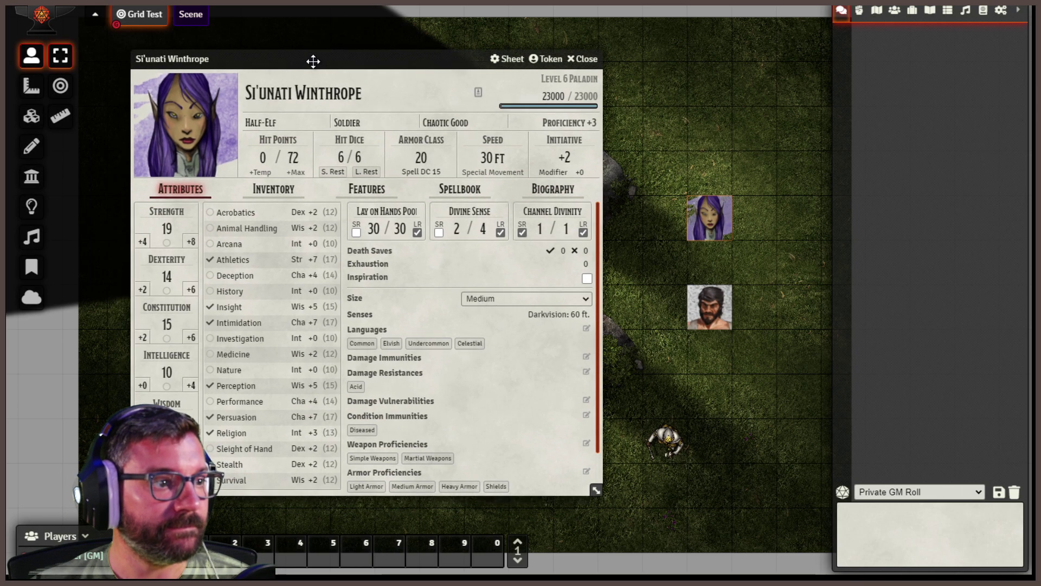
Drop the Giant Ape actor from the Actors directory onto the paladin's sheet
{"action": "left_click", "coordinate": [895, 11]}
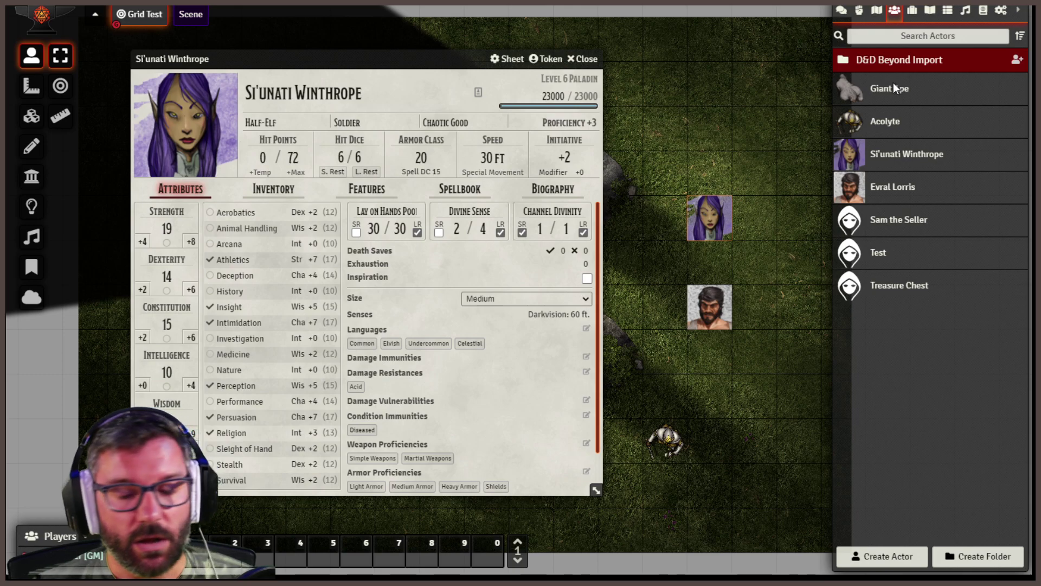
{"action": "left_click_drag", "start_coordinate": [896, 84], "coordinate": [432, 93]}
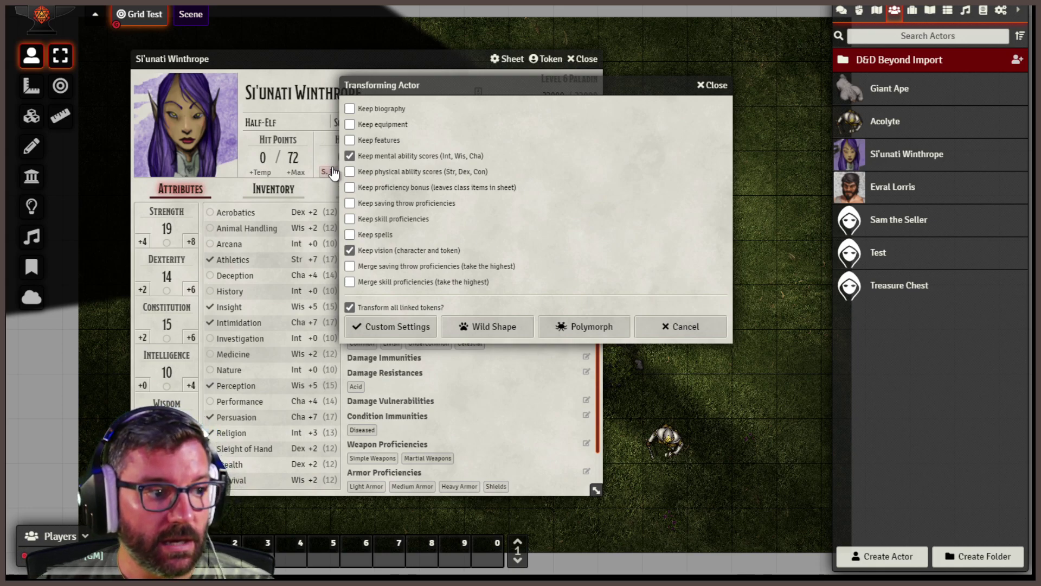
Polymorph into the Giant Ape with vision and biography unchecked, keeping only mental ability scores
{"action": "left_click", "coordinate": [349, 249]}
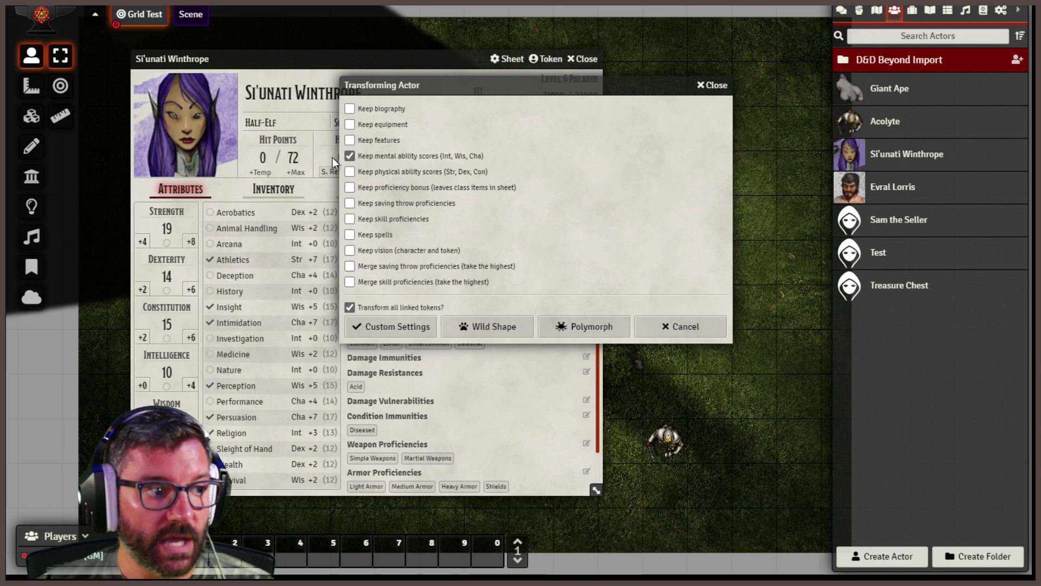
{"action": "left_click", "coordinate": [386, 110]}
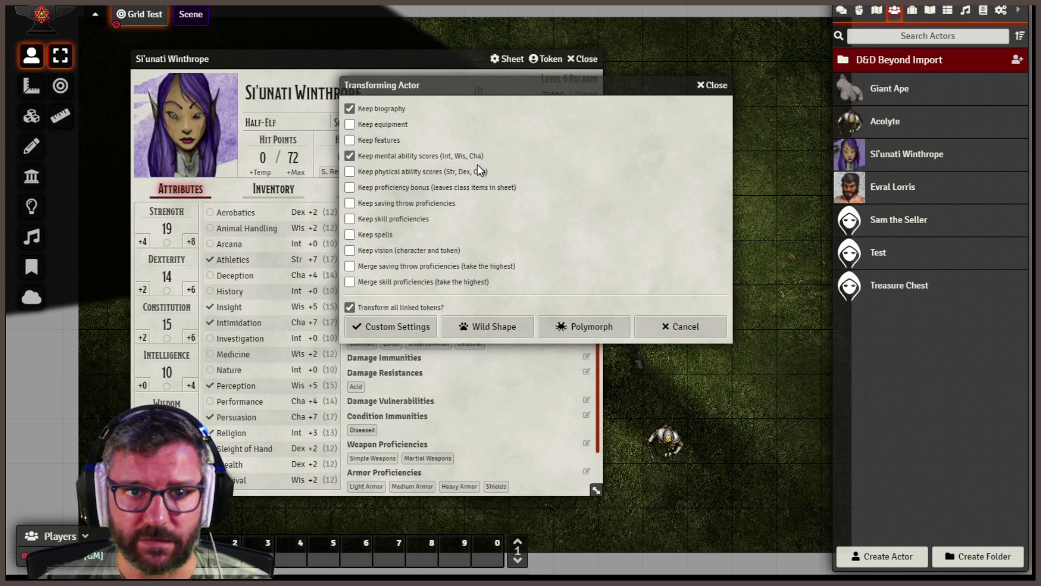
{"action": "left_click", "coordinate": [350, 109]}
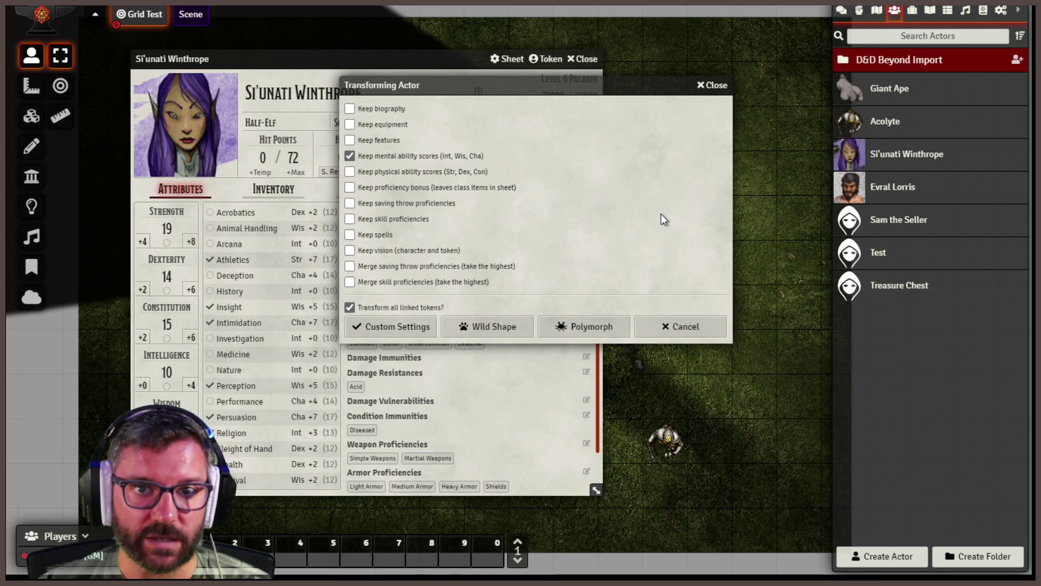
{"action": "left_click", "coordinate": [500, 328]}
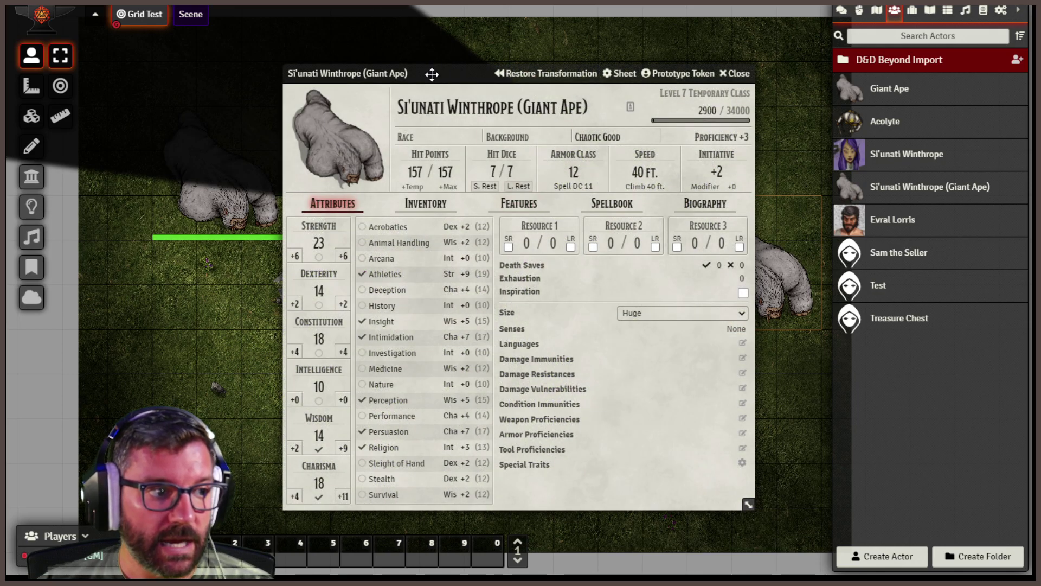
Move the Giant Ape token up two squares and one square left
{"action": "left_click_drag", "start_coordinate": [431, 74], "coordinate": [314, 64]}
{"action": "left_click_drag", "start_coordinate": [806, 293], "coordinate": [783, 225]}
{"action": "key", "text": "Left"}
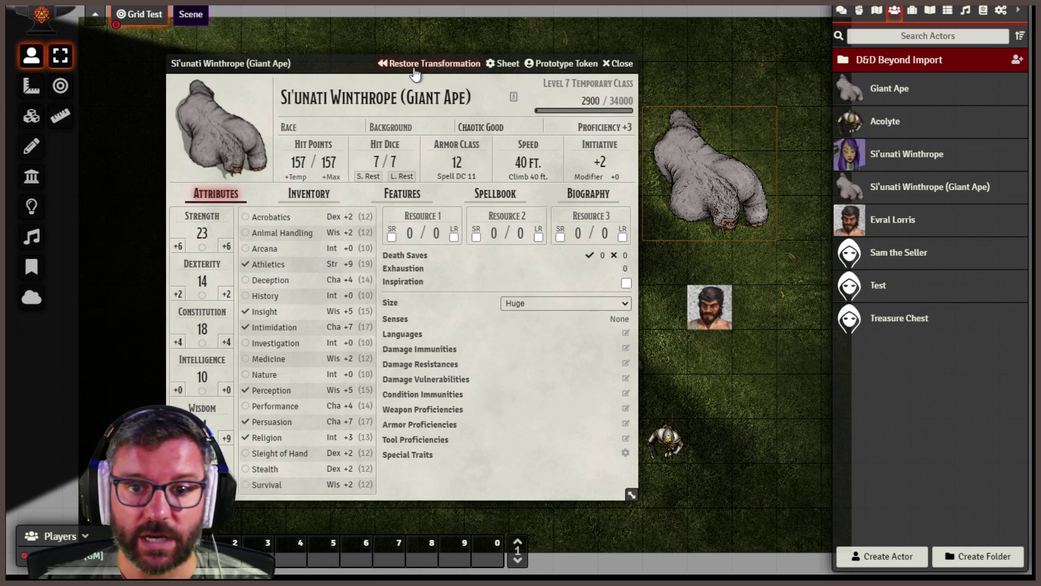
Restore the paladin from the Giant Ape form and drop the Acolyte actor onto her sheet
{"action": "left_click", "coordinate": [432, 68]}
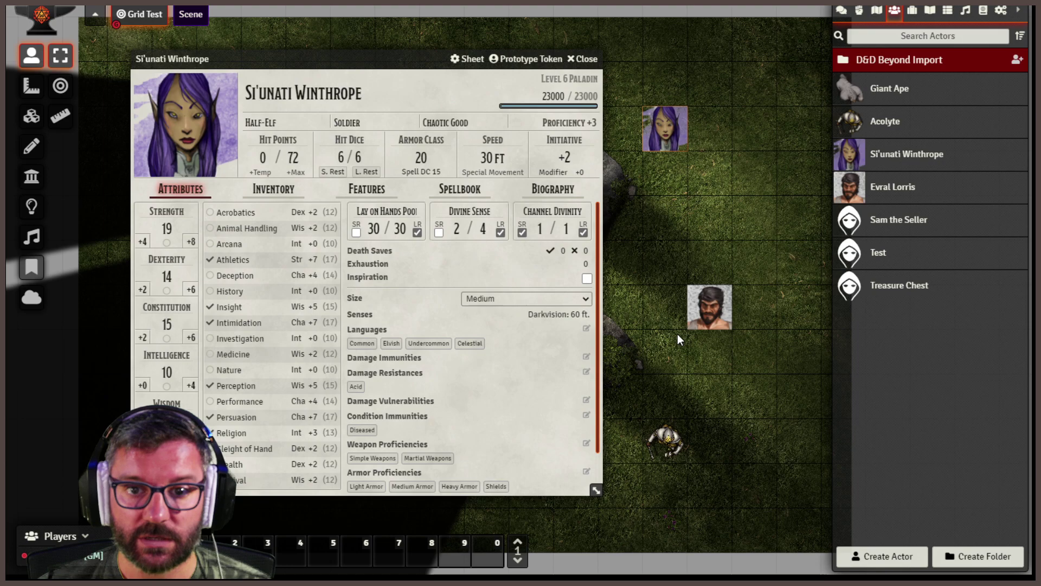
{"action": "left_click_drag", "start_coordinate": [316, 61], "coordinate": [332, 73]}
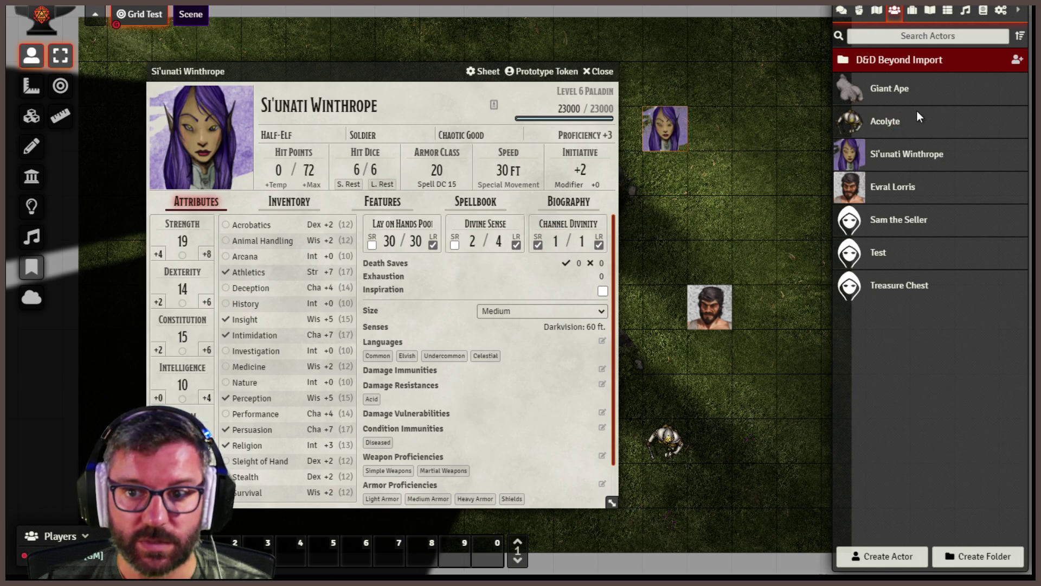
{"action": "left_click_drag", "start_coordinate": [394, 126], "coordinate": [400, 152]}
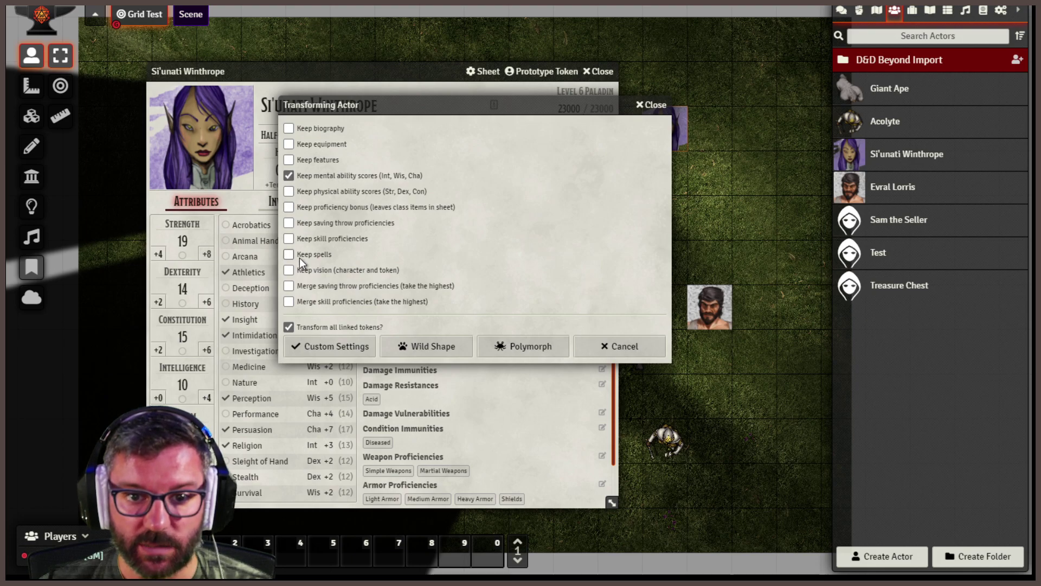
Polymorph into the Acolyte keeping proficiency bonus, saving throws, biography and features
{"action": "left_click", "coordinate": [281, 204]}
{"action": "left_click", "coordinate": [646, 186]}
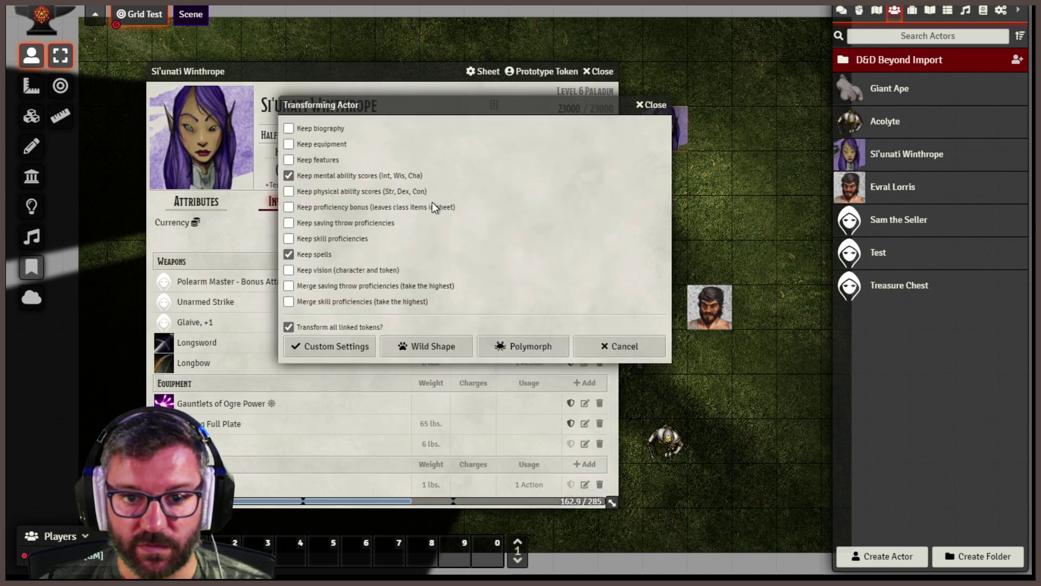
{"action": "left_click", "coordinate": [326, 208]}
{"action": "left_click", "coordinate": [347, 223]}
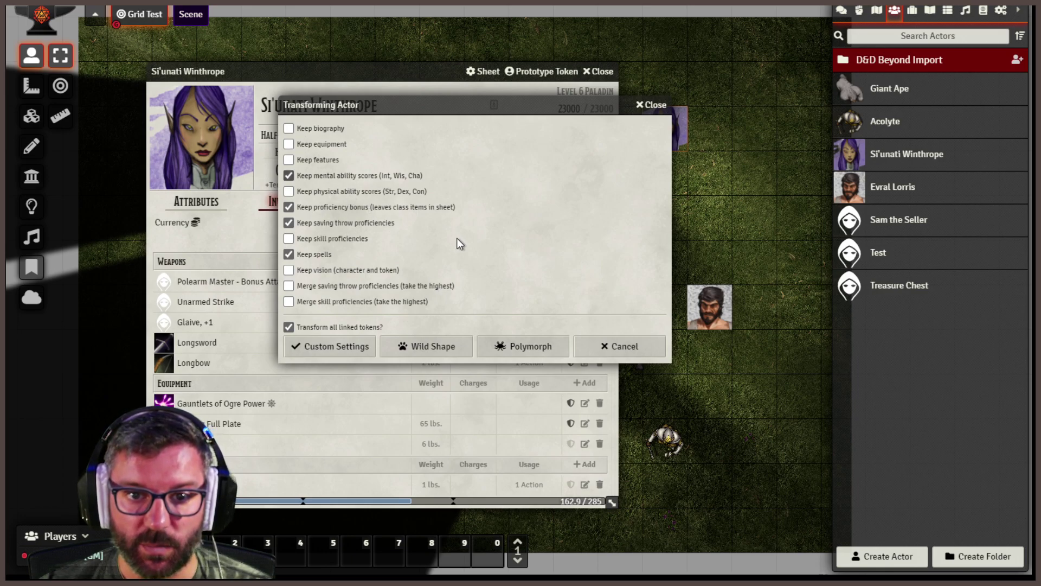
{"action": "left_click", "coordinate": [289, 128]}
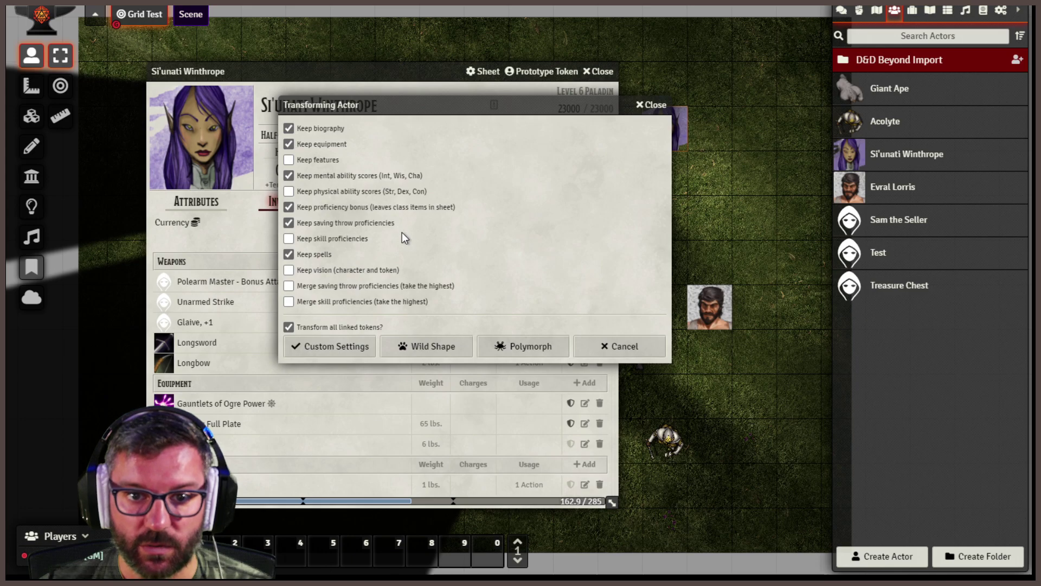
{"action": "left_click", "coordinate": [288, 159]}
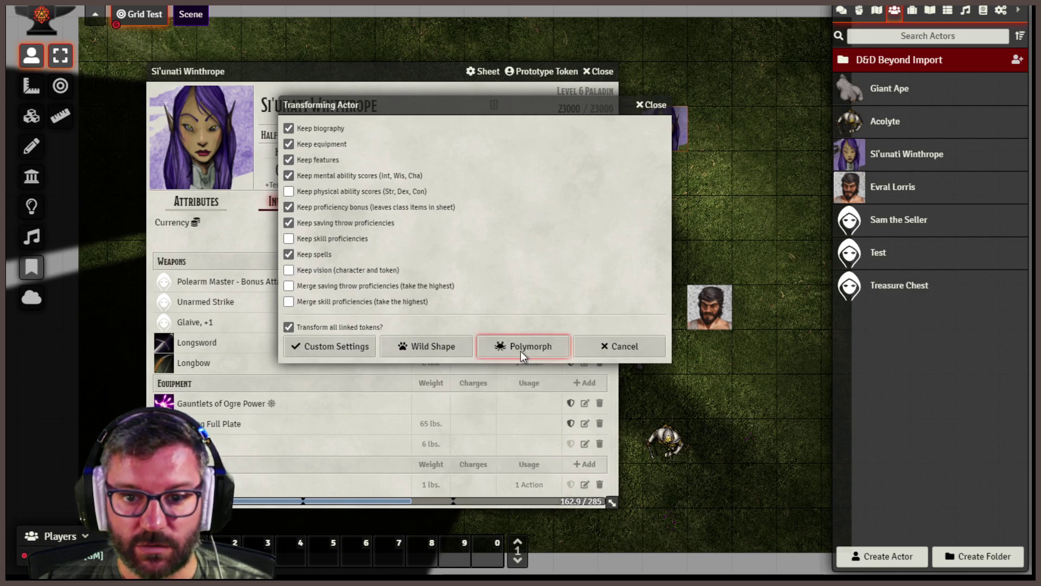
{"action": "left_click", "coordinate": [522, 348]}
{"action": "left_click_drag", "start_coordinate": [444, 72], "coordinate": [265, 63]}
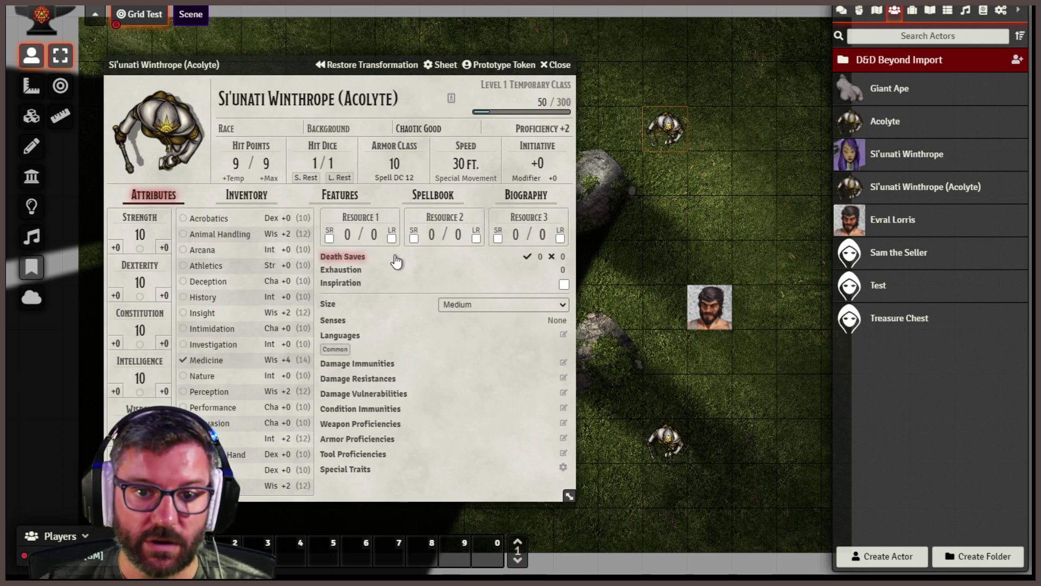
Revert the Acolyte form via Restore Transformation and close the sheet
{"action": "left_click", "coordinate": [367, 66]}
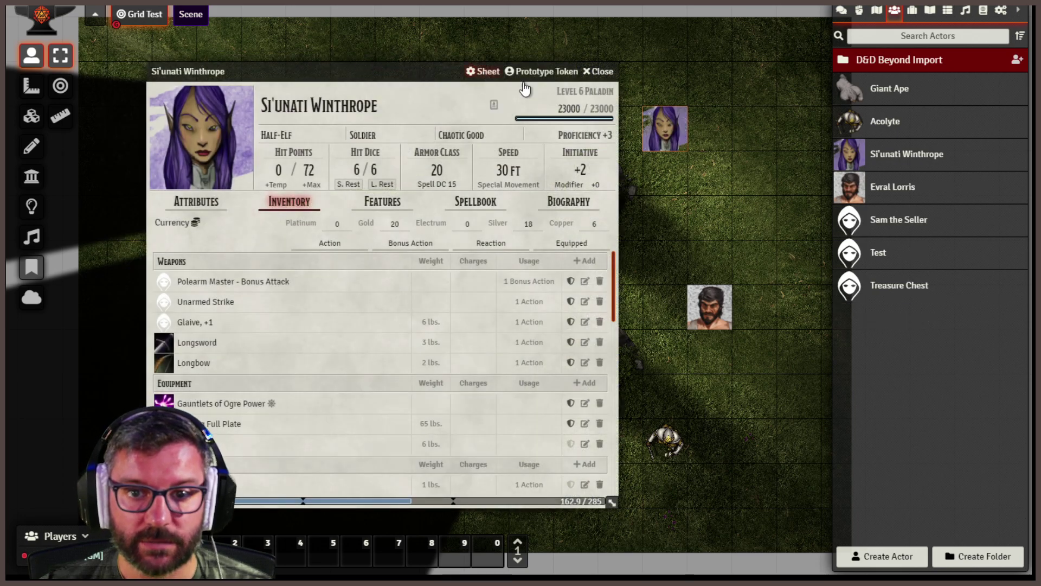
{"action": "left_click", "coordinate": [599, 72]}
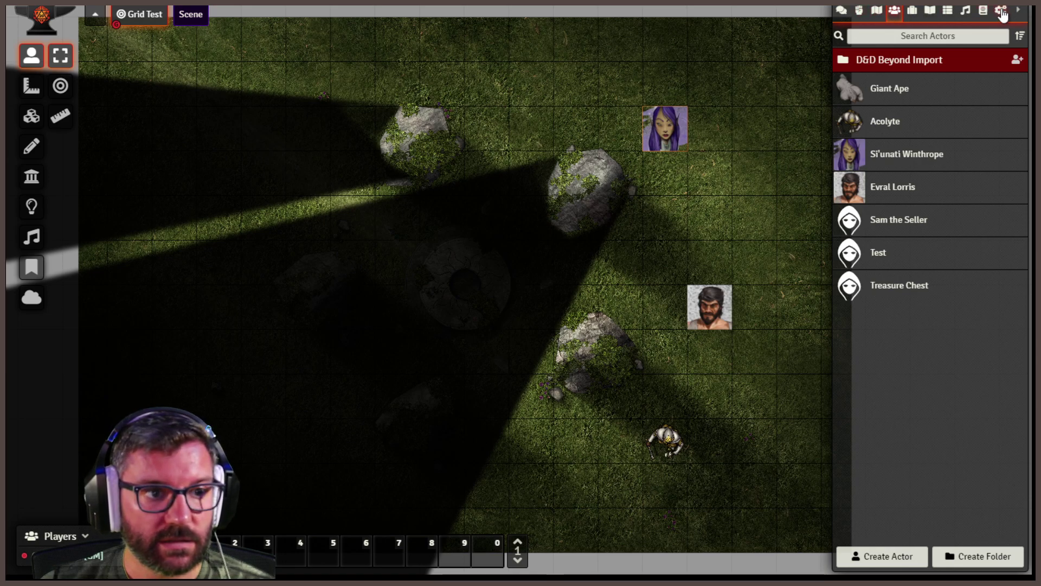
Browse the installed modules list from Settings, then switch to the Lighting Controls
{"action": "left_click", "coordinate": [1001, 11]}
{"action": "left_click", "coordinate": [937, 172]}
{"action": "scroll", "coordinate": [508, 314], "scroll_direction": "down", "scroll_amount": 15}
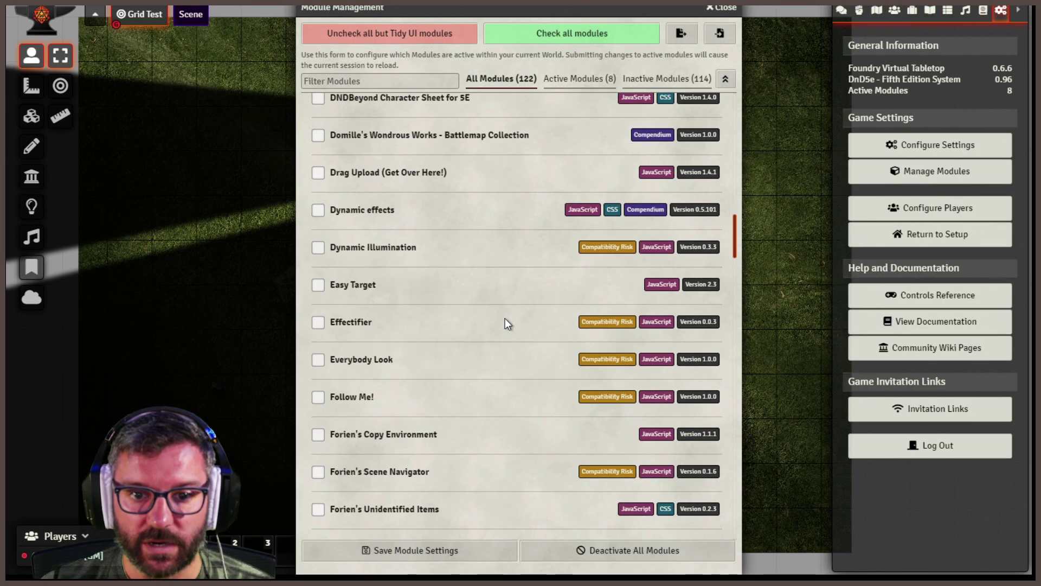
{"action": "scroll", "coordinate": [505, 318], "scroll_direction": "down", "scroll_amount": 10}
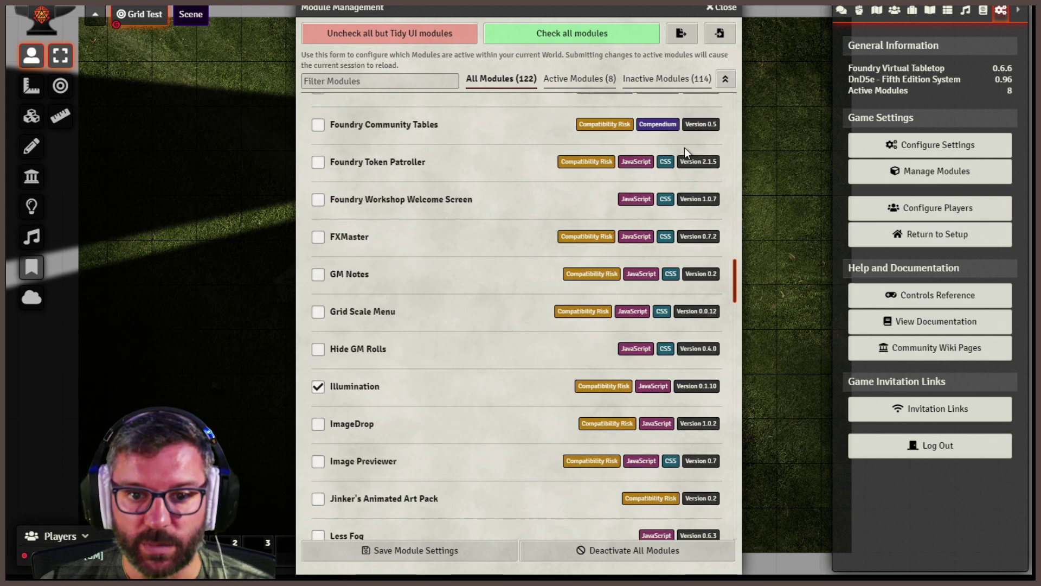
{"action": "left_click", "coordinate": [723, 7]}
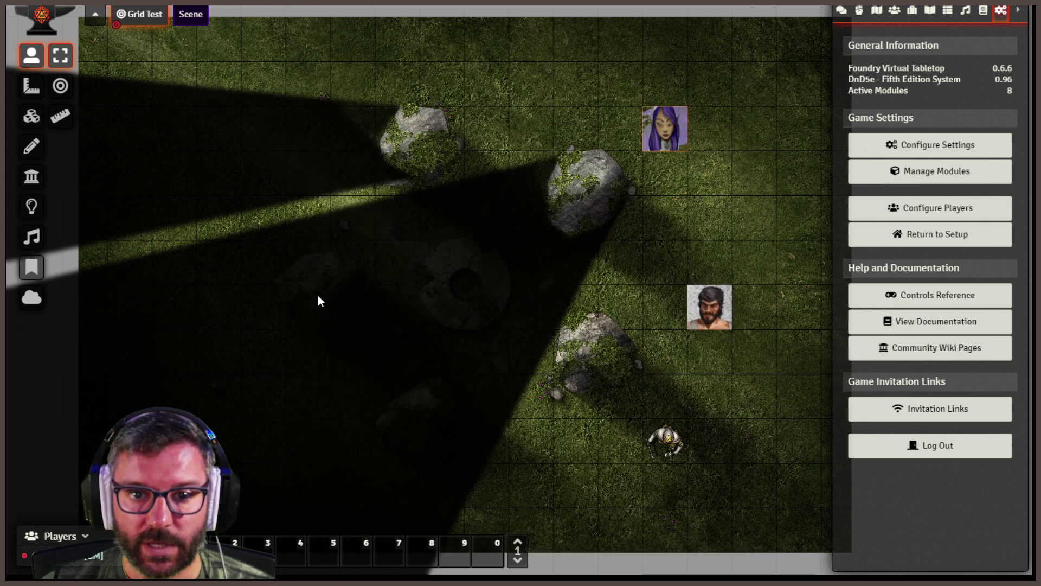
{"action": "left_click", "coordinate": [33, 208]}
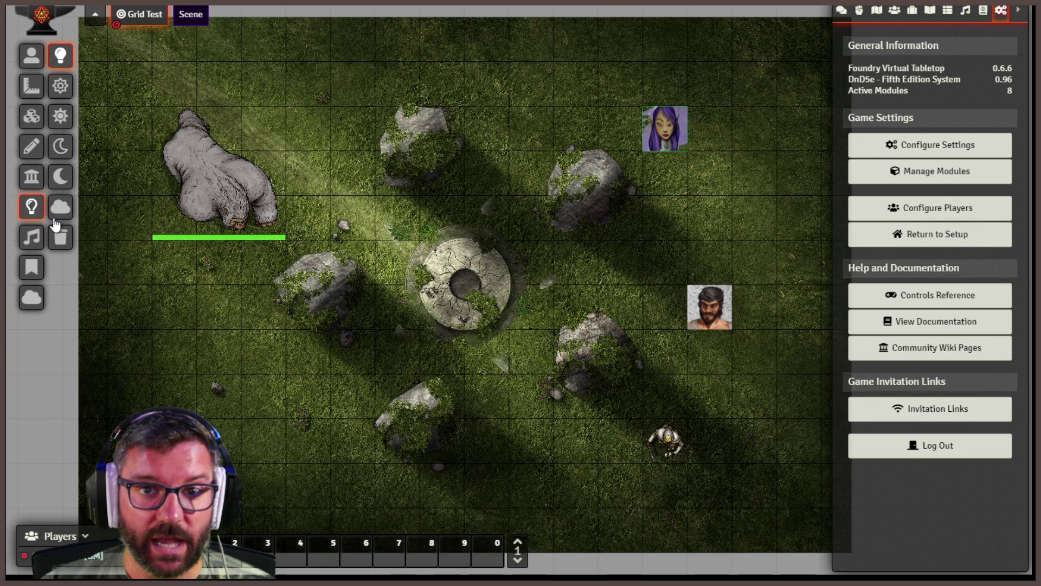
Transition the Grid Test scene to daylight, then back to darkness
{"action": "left_click", "coordinate": [60, 86]}
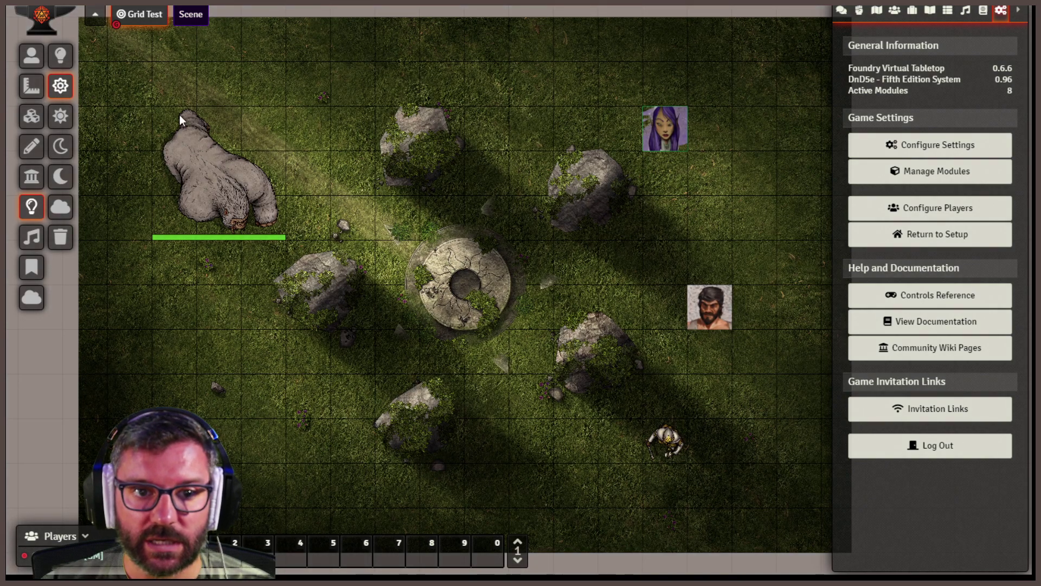
{"action": "left_click", "coordinate": [60, 116]}
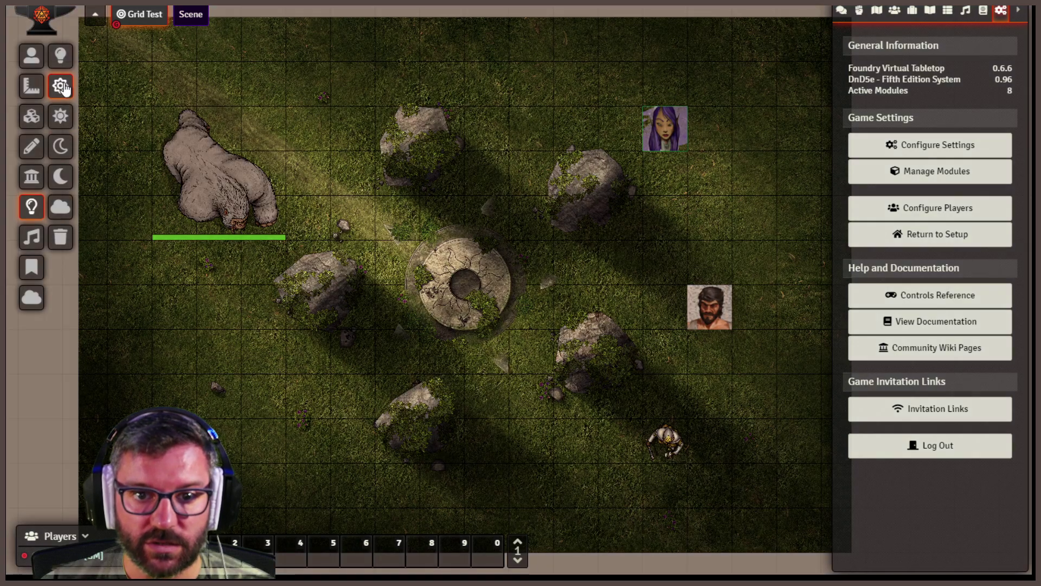
{"action": "left_click", "coordinate": [60, 117]}
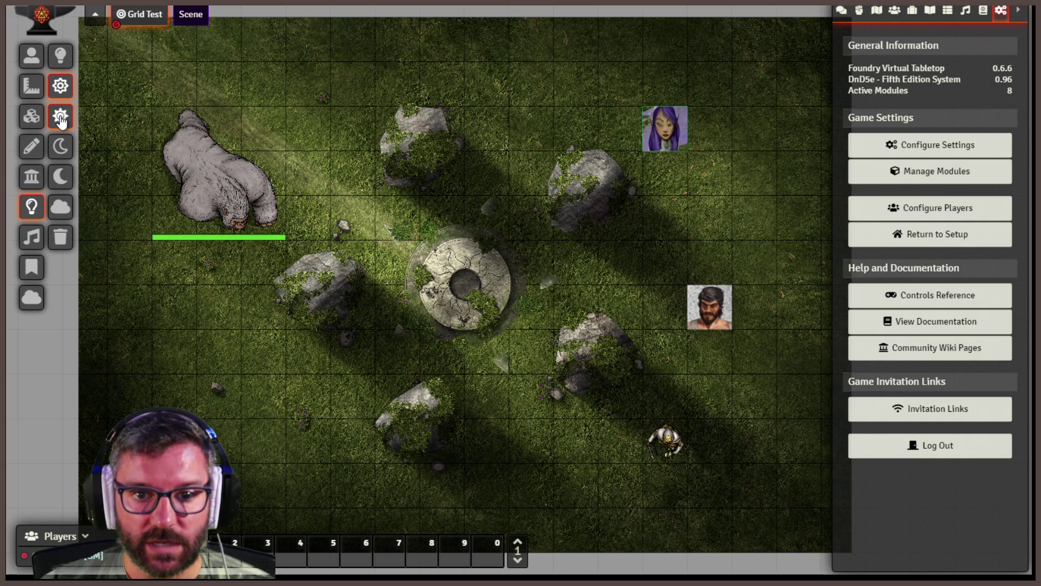
{"action": "left_click", "coordinate": [56, 152]}
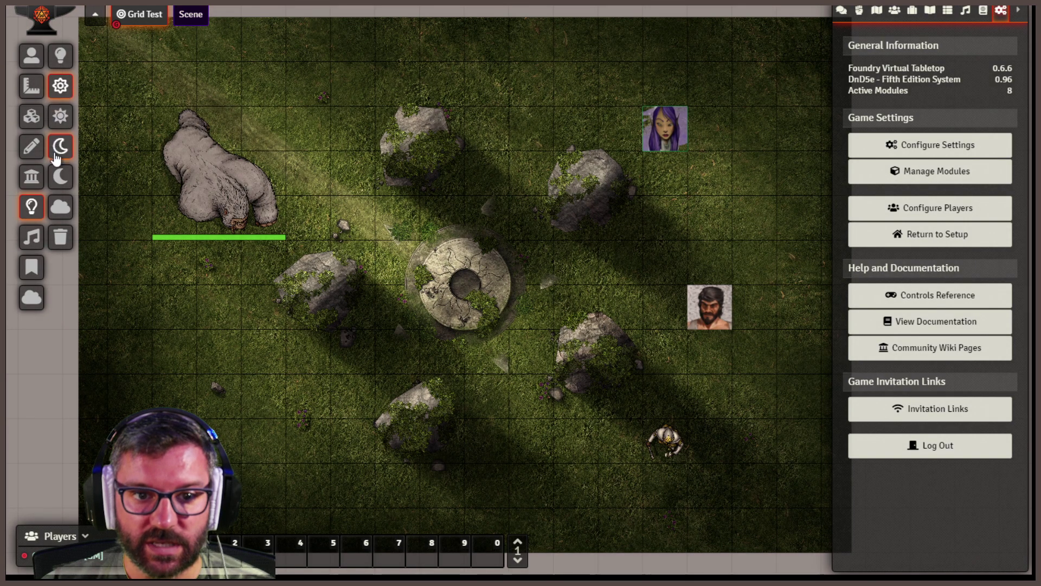
{"action": "left_click", "coordinate": [63, 183]}
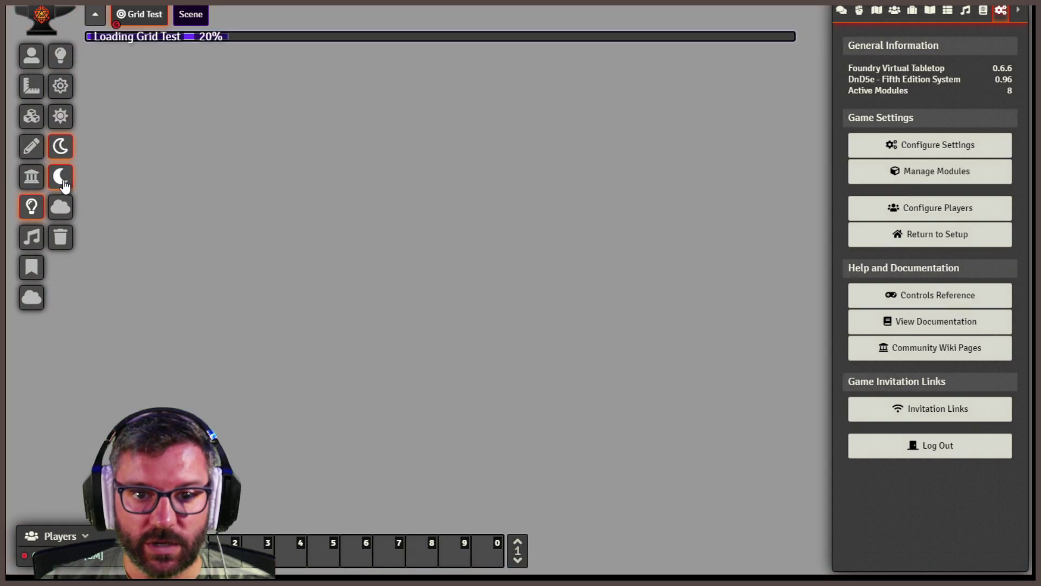